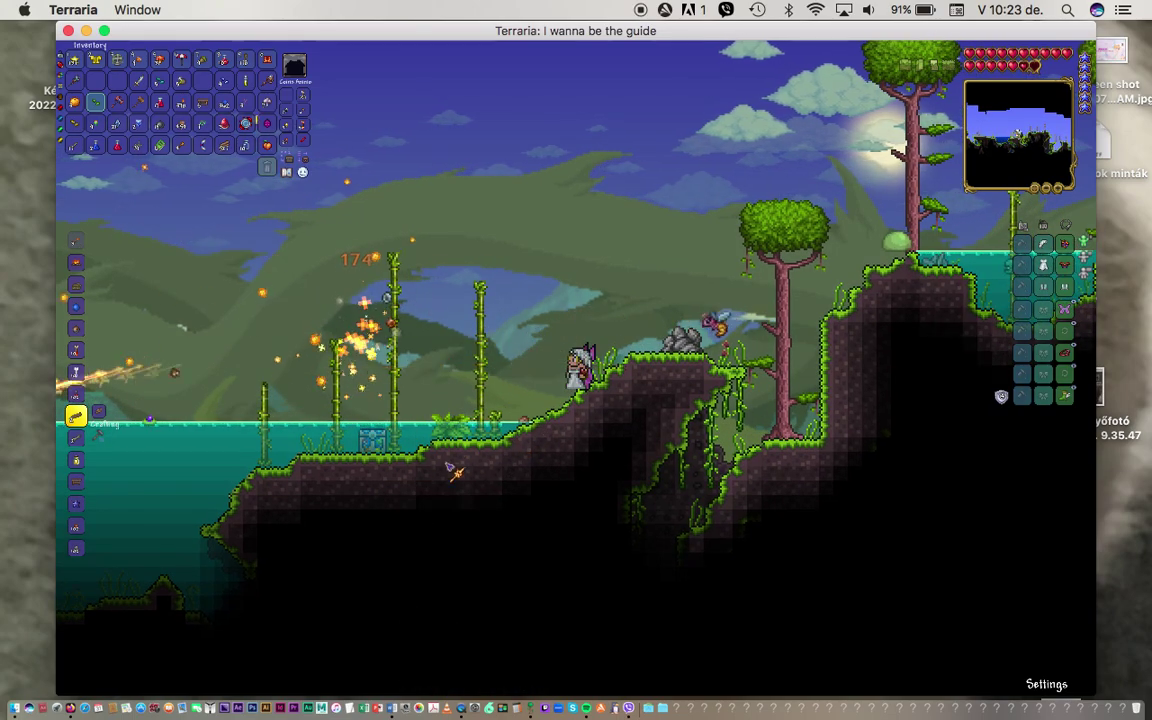
- Fight enemies along the jungle lakeshore, walking left and right, then return beside the chest
key("a")
mouse_move(451, 468)
left_mouse_down()
mouse_move(775, 280)
mouse_move(705, 335)
mouse_move(388, 308)
mouse_move(475, 365)
left_mouse_up()
key("d")
key("a")
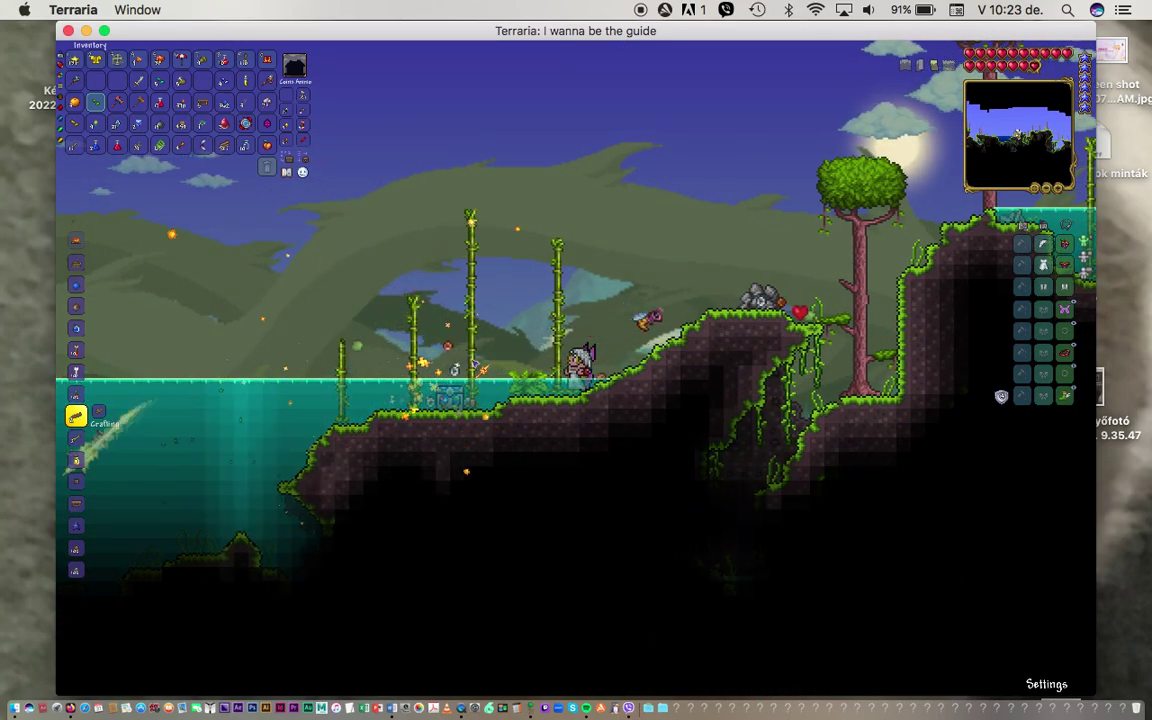
key("a")
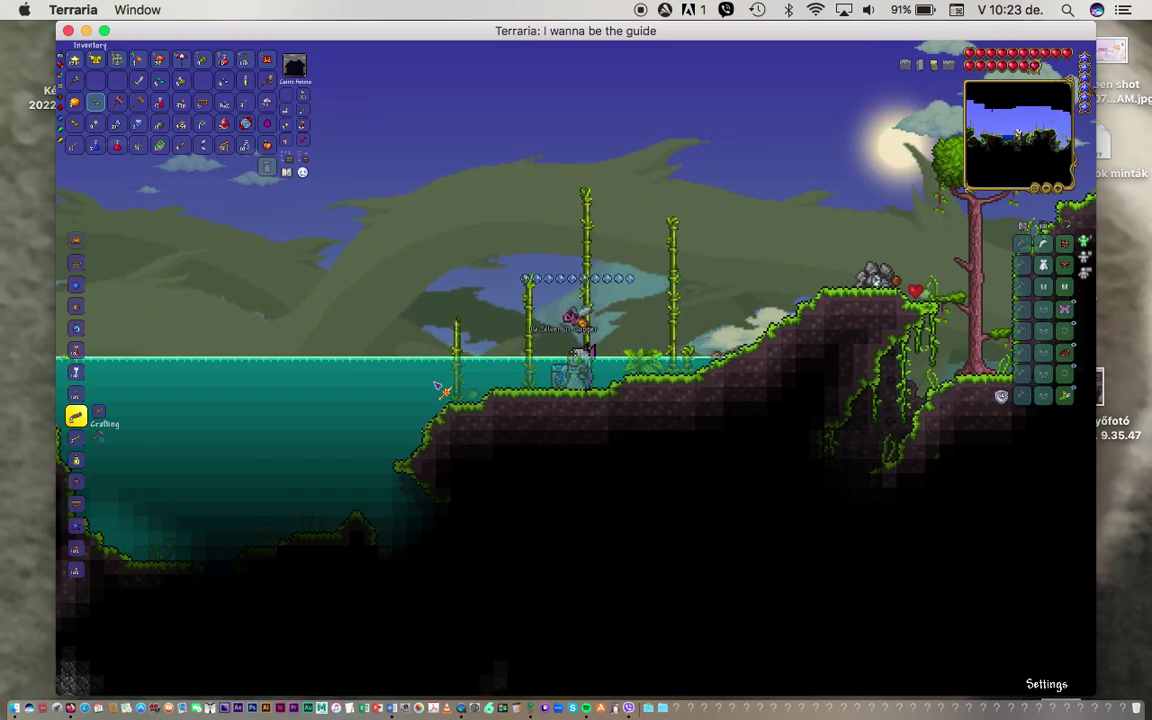
key("d")
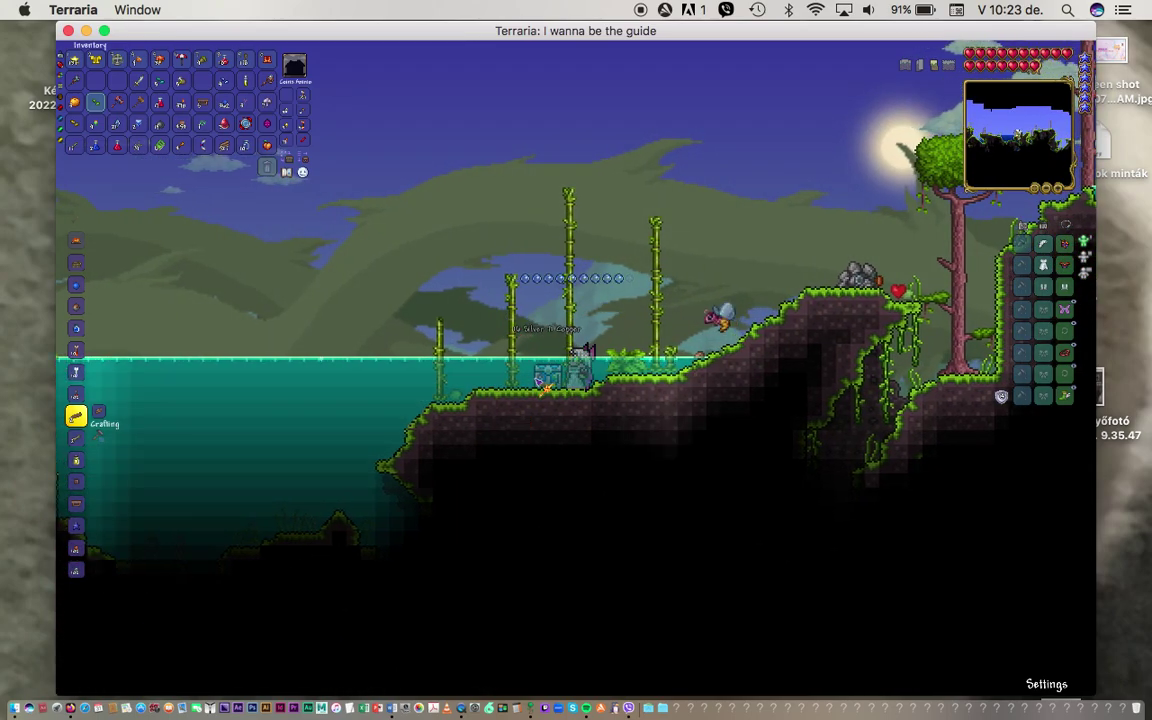
- Open the underwater Water Chest and shoot at the creature to the left
right_click(545, 381)
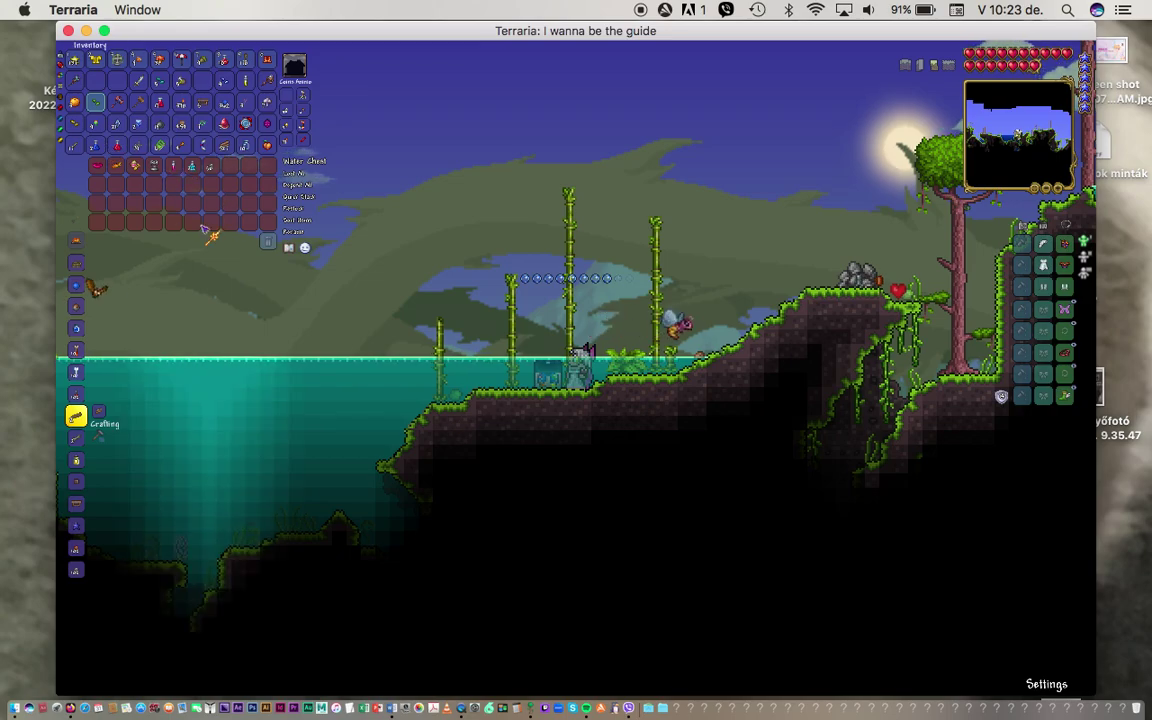
left_click(531, 382)
left_click_drag(528, 381, 268, 165)
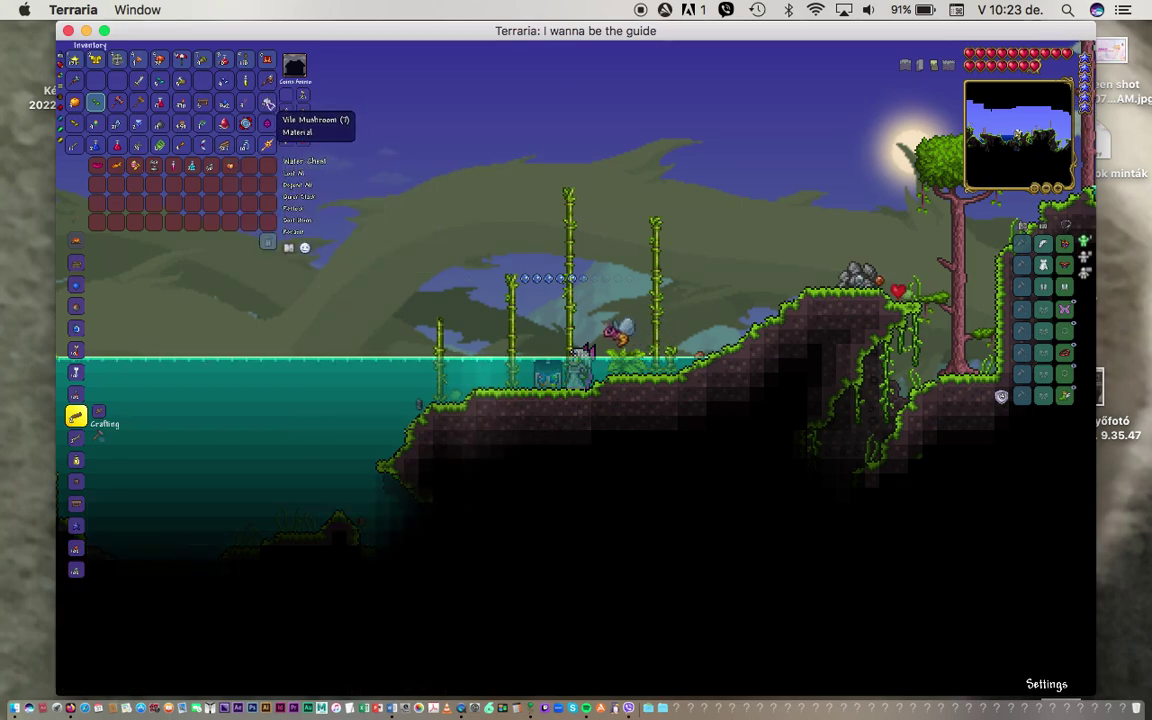
- Store the Rotten Chunk in the chest; take out Shark Bait, Sandcastle Bucket and Daybloom
left_click(250, 168, "shift")
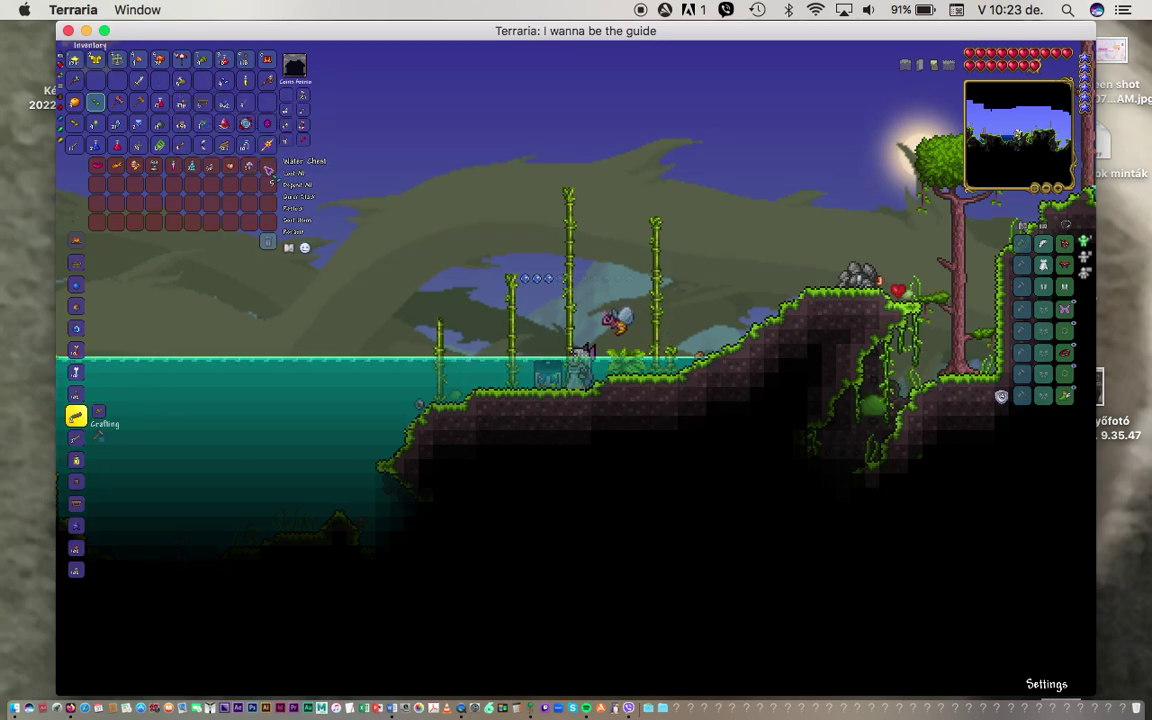
left_click(186, 86)
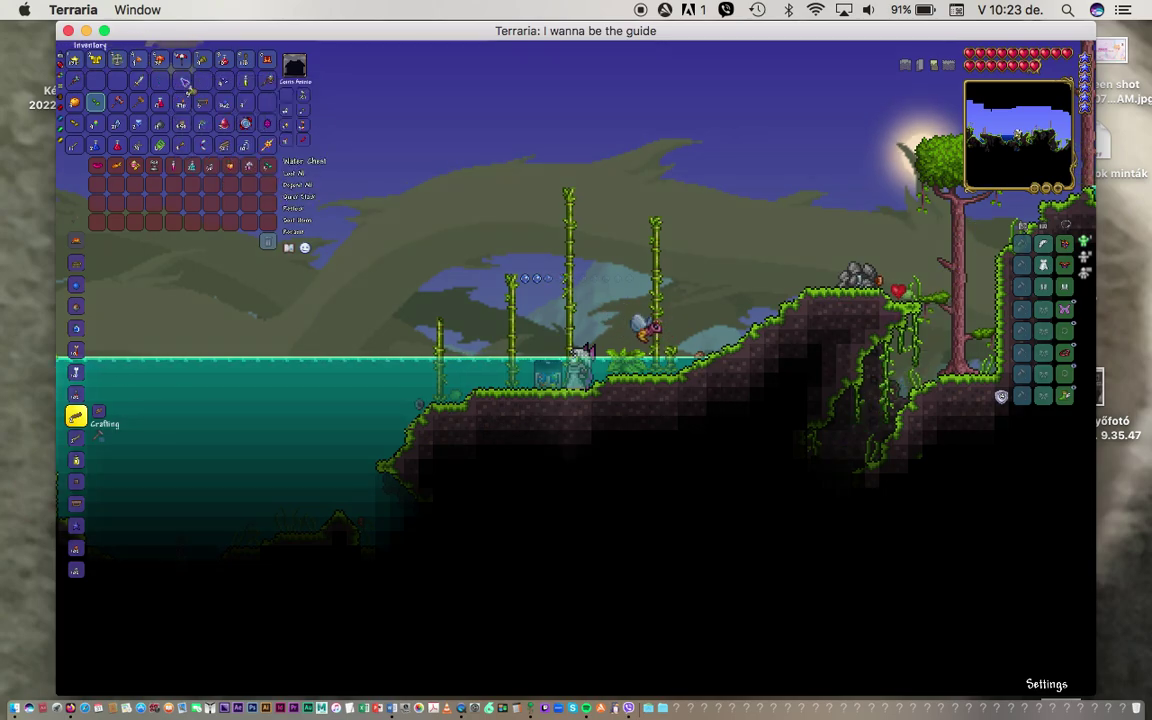
left_click(96, 185)
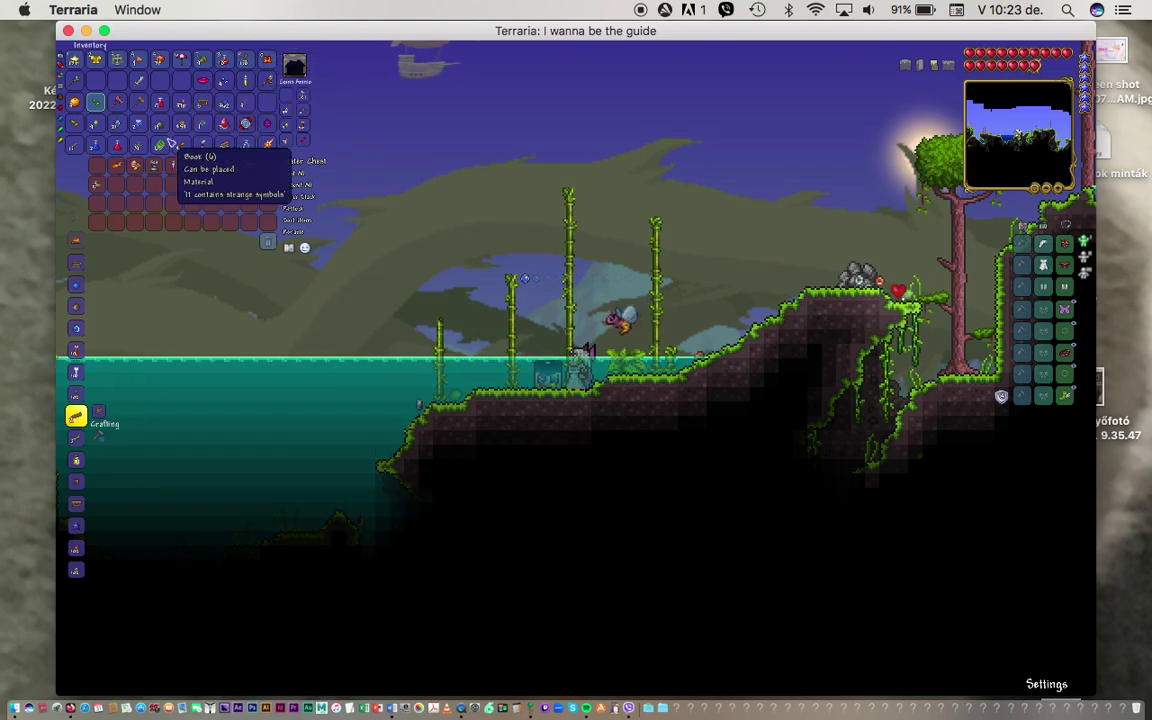
left_click(96, 165)
left_click(186, 86)
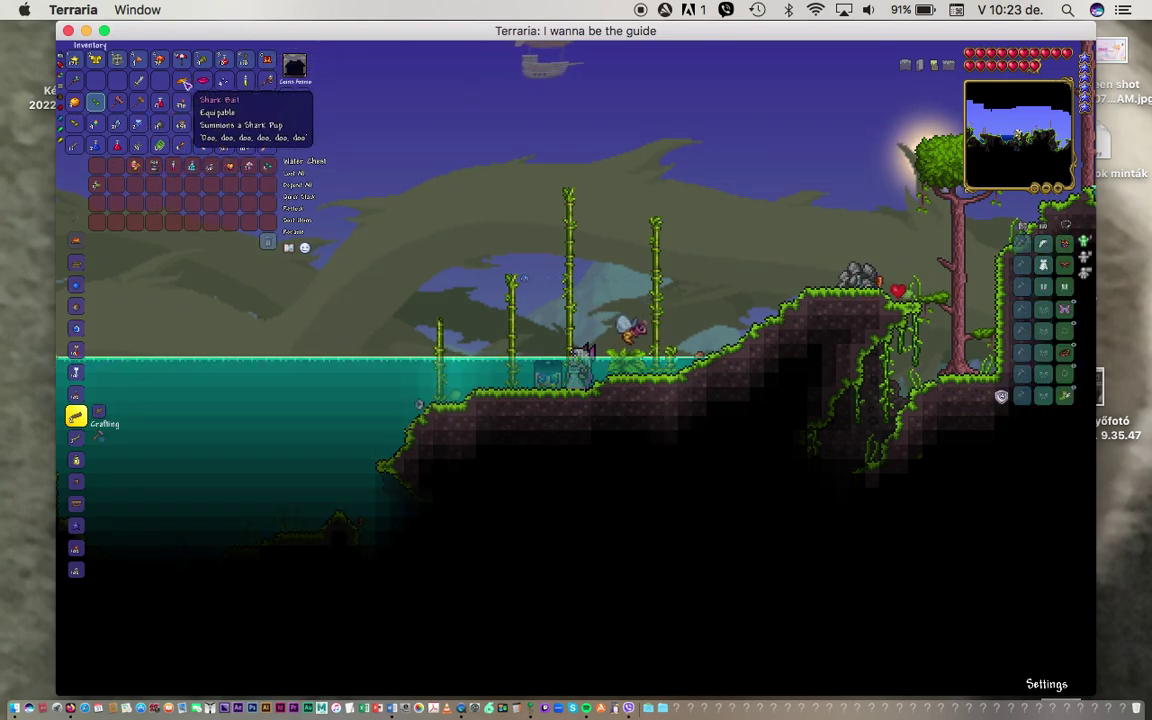
left_click(137, 165)
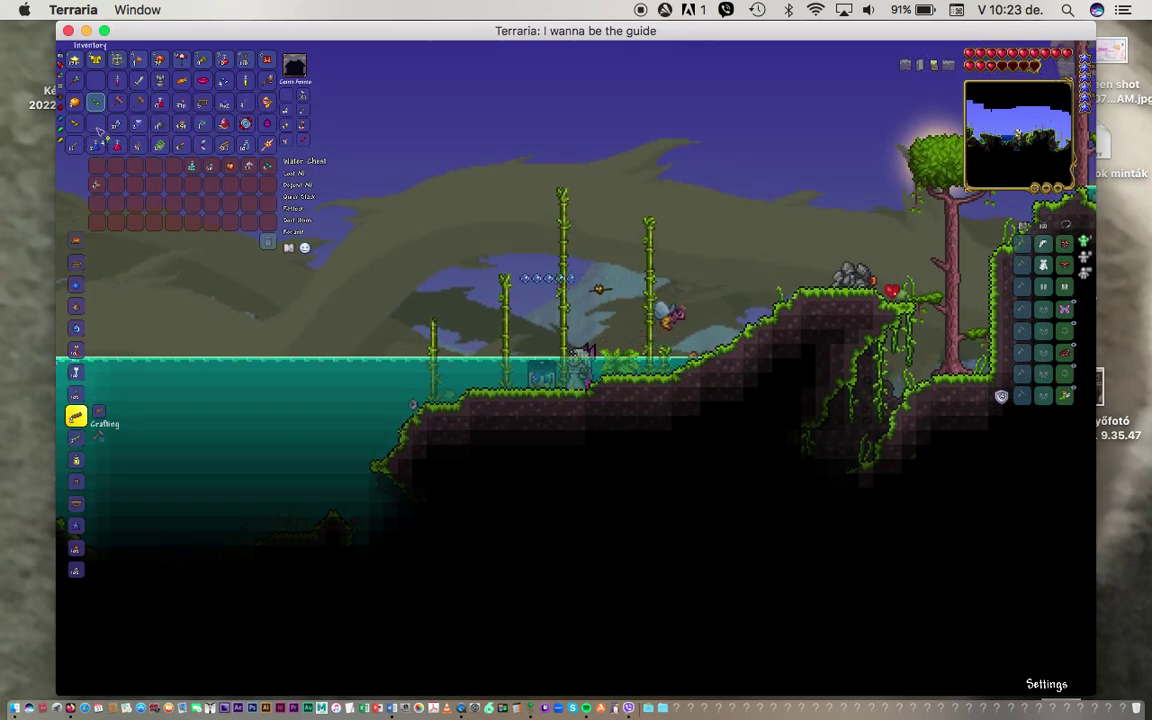
left_click(175, 165)
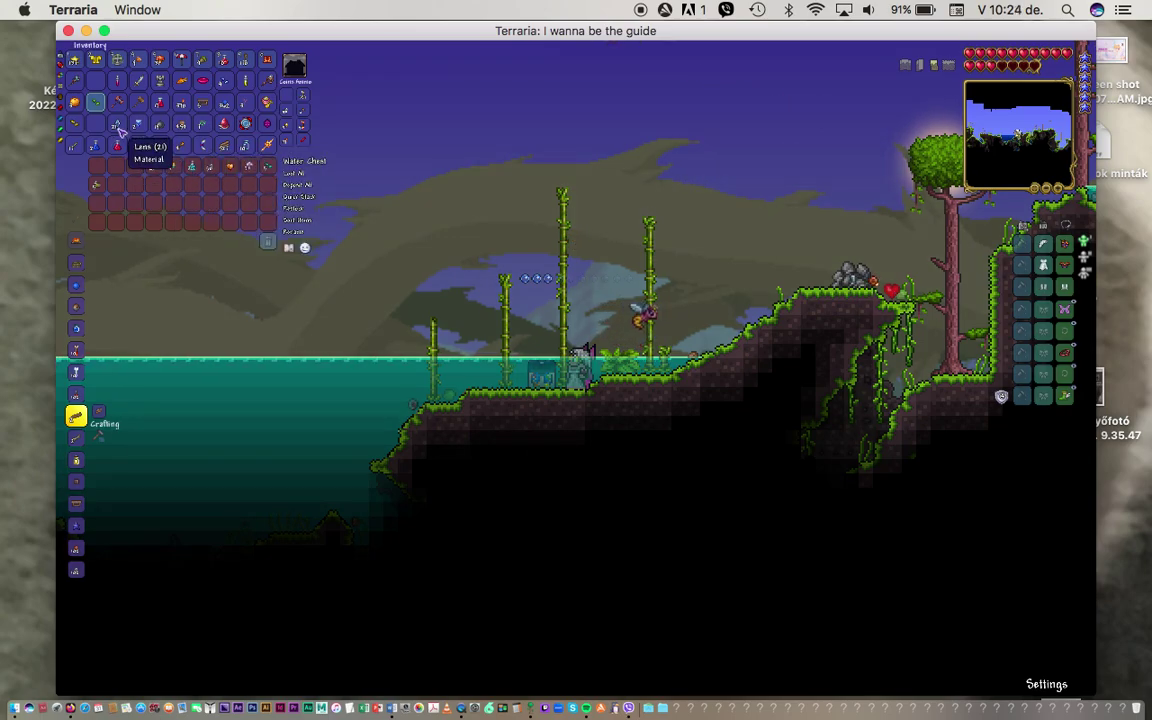
- Place the carried items, including Moonglow Seeds, into empty top-row Water Chest slots
left_click(152, 167)
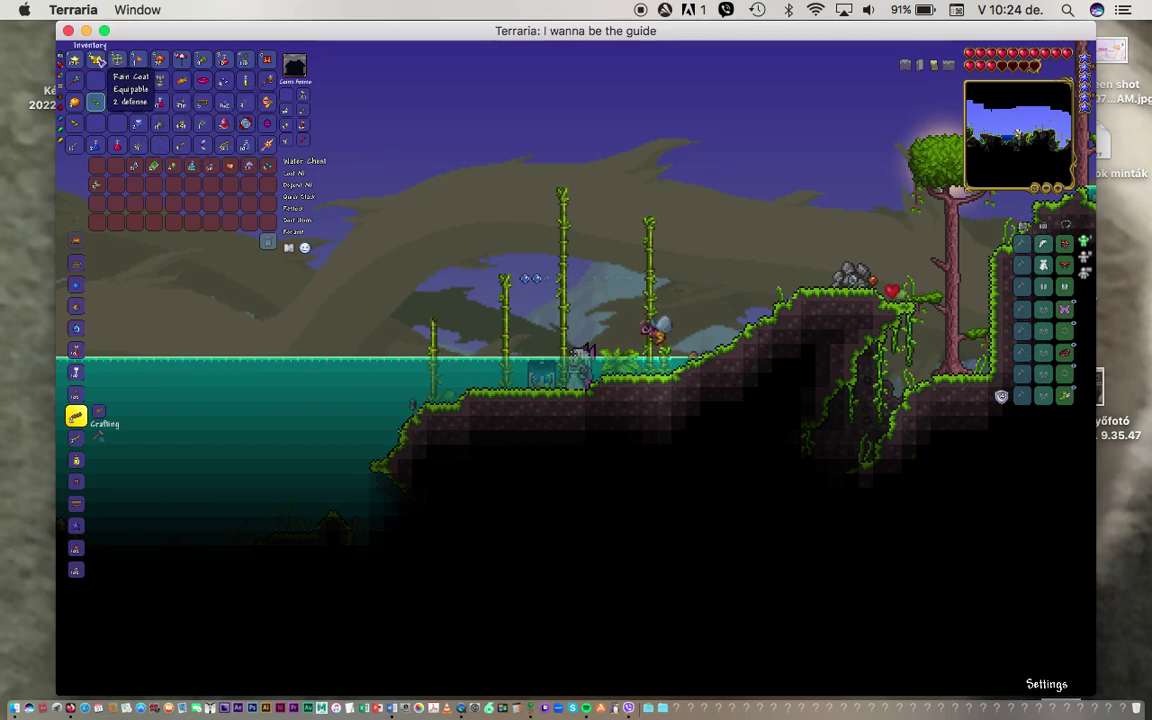
left_click(118, 166)
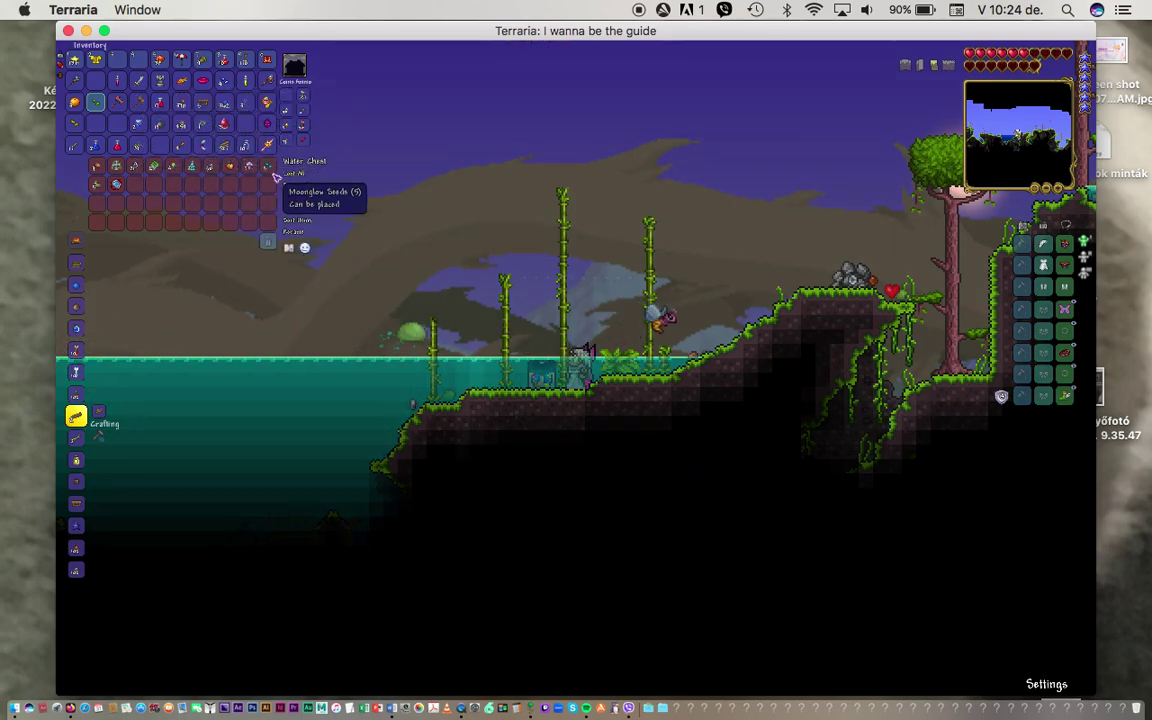
- Flame nearby enemies, then store the Bloody Tear, Waterleaf and another item in the chest
left_click(452, 303)
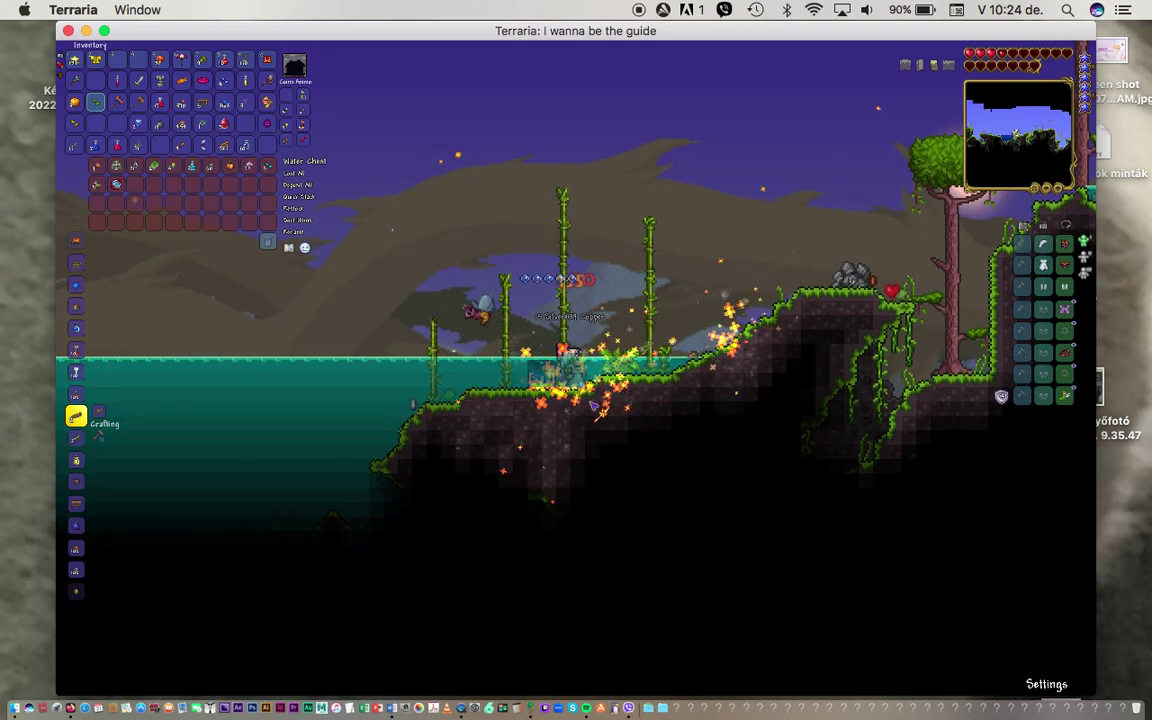
left_click(372, 262)
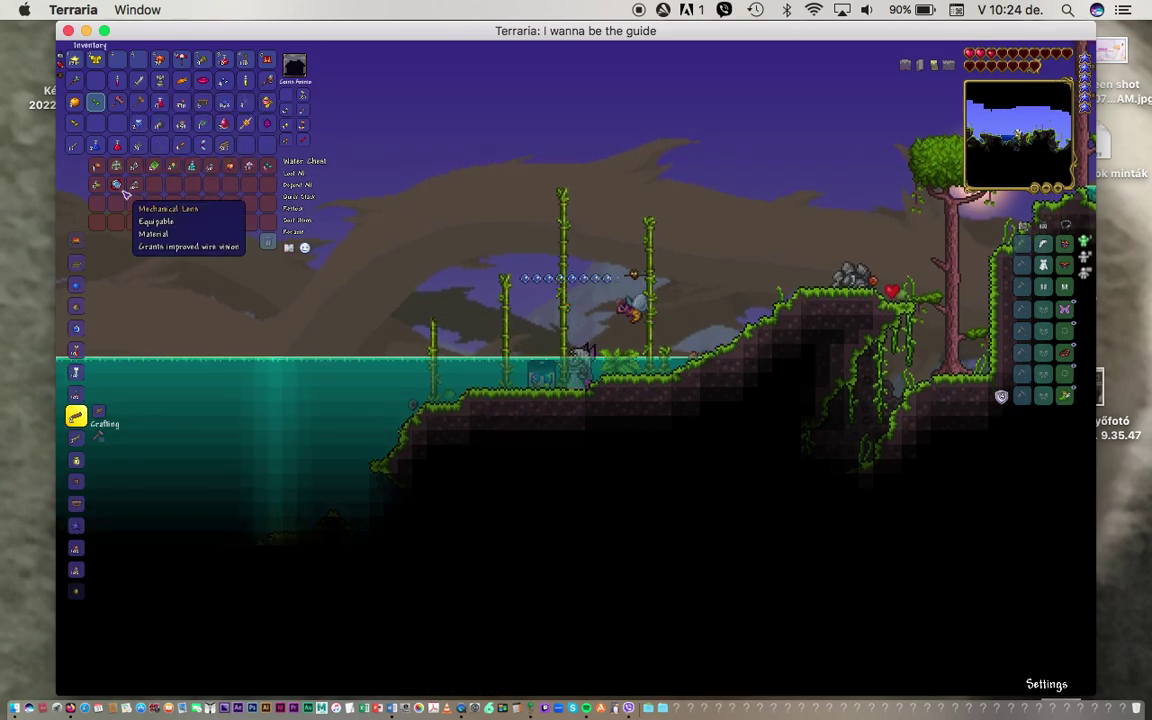
left_click(224, 123)
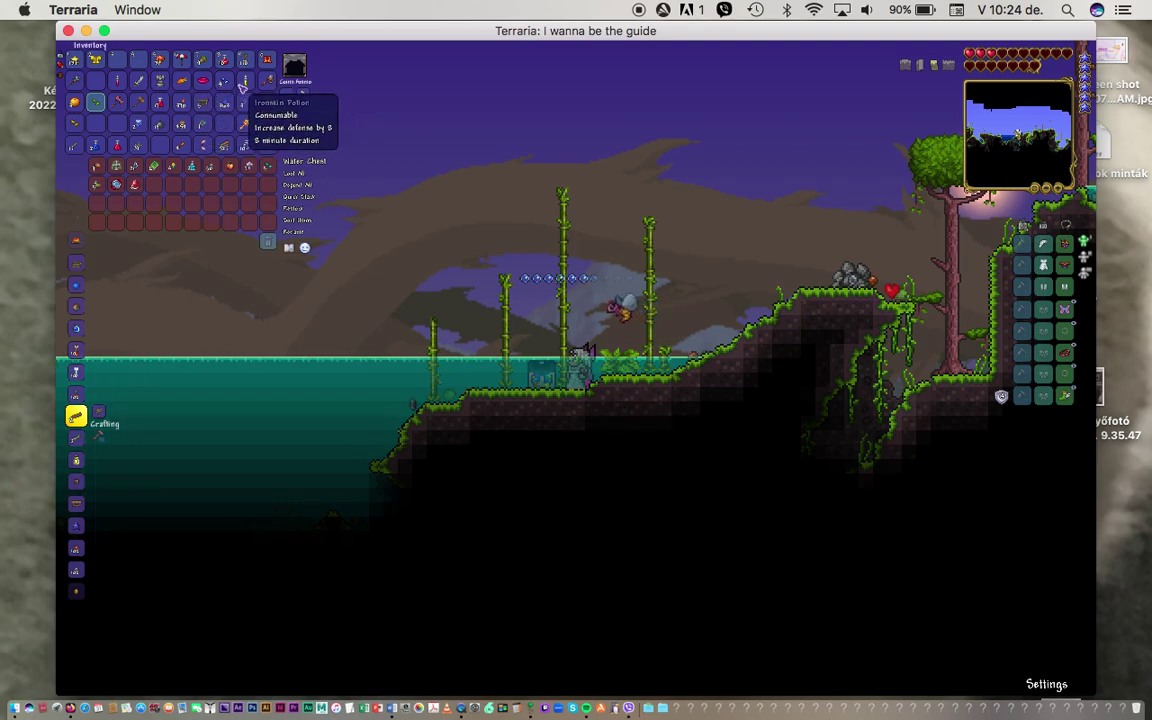
left_click(158, 185)
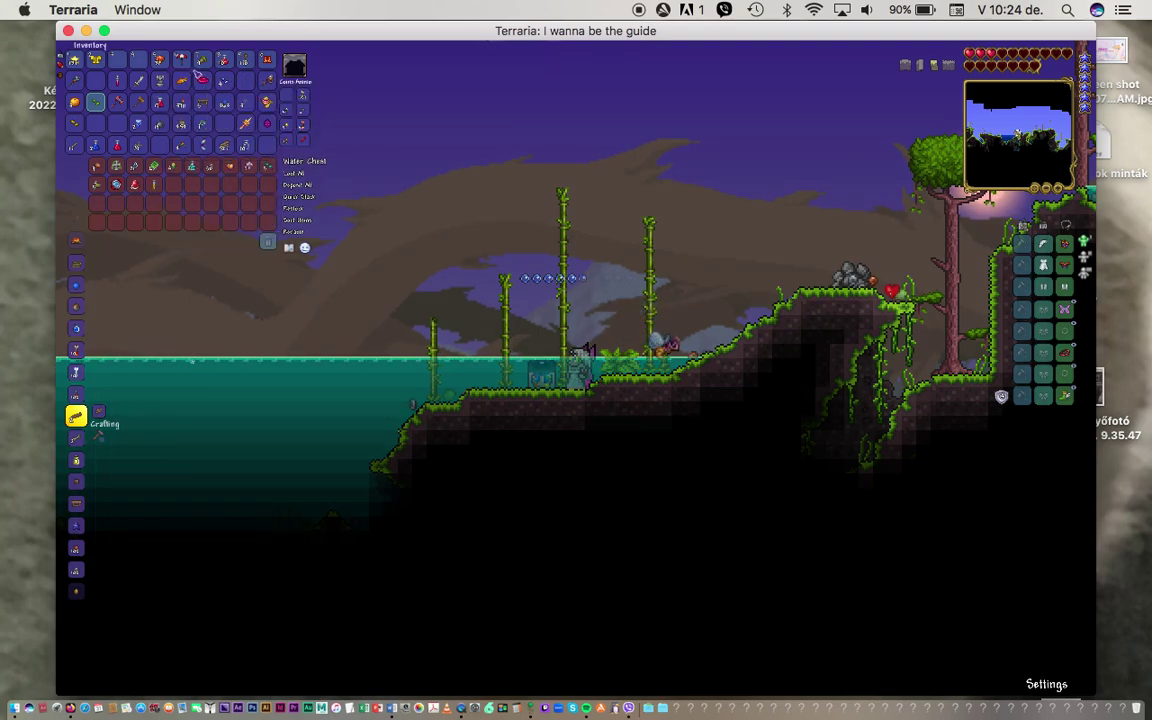
left_click(174, 185)
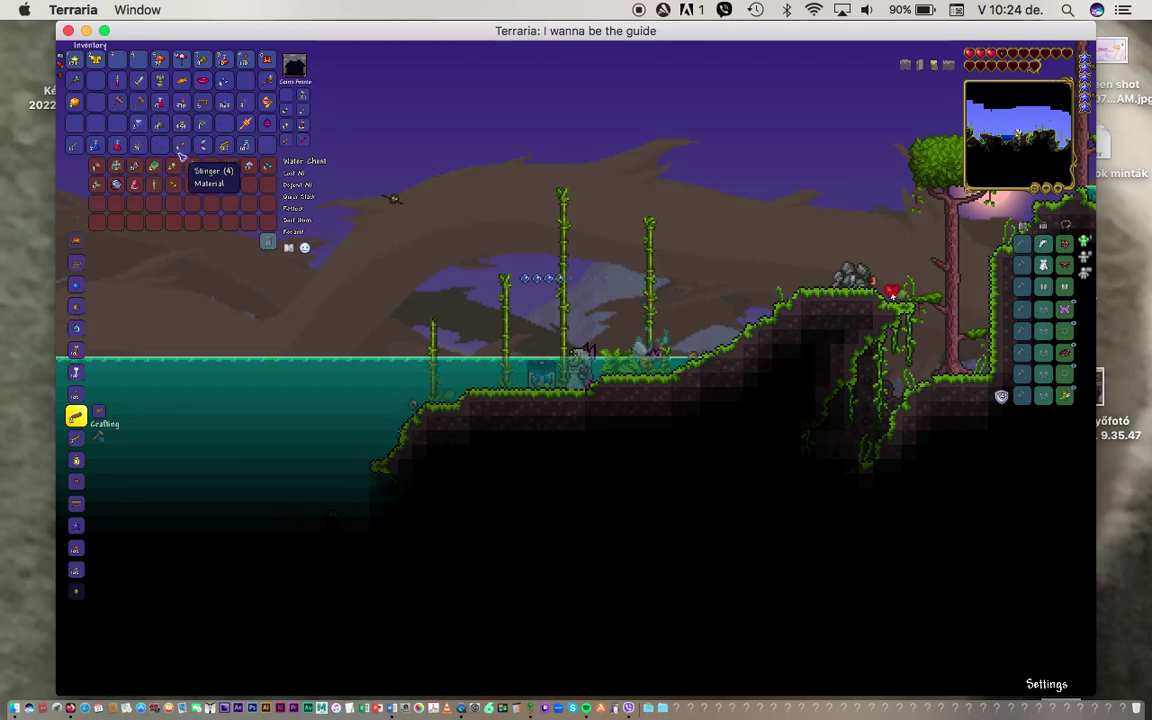
left_click(203, 125, "shift")
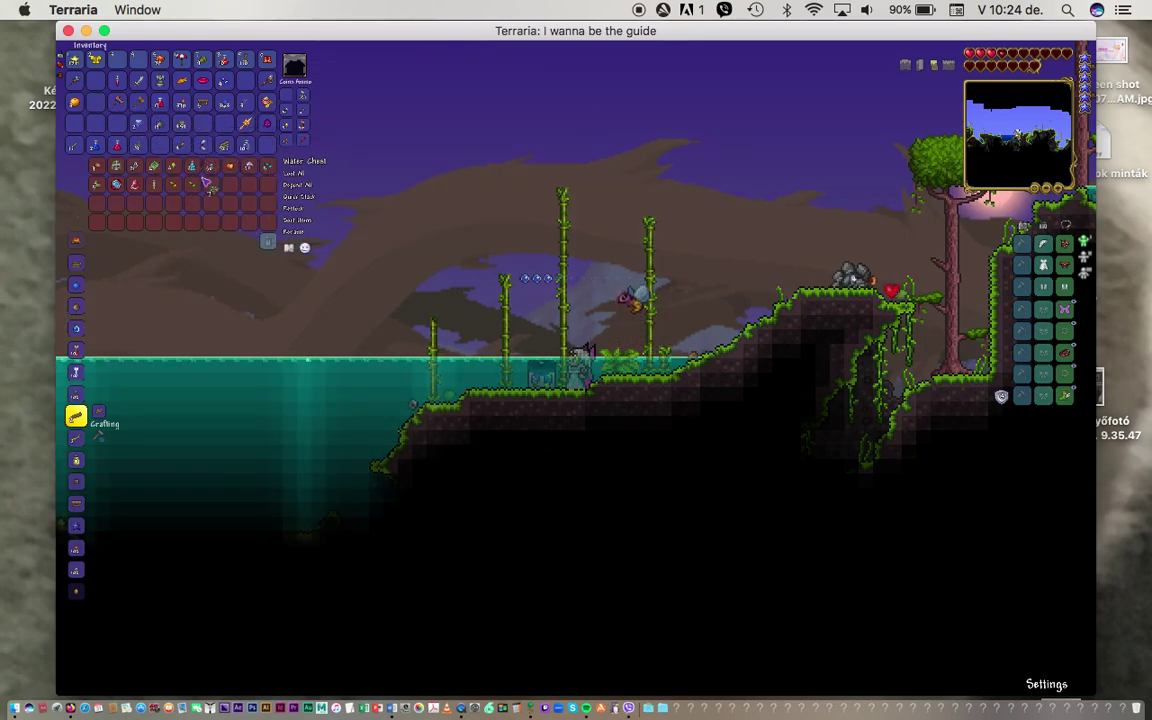